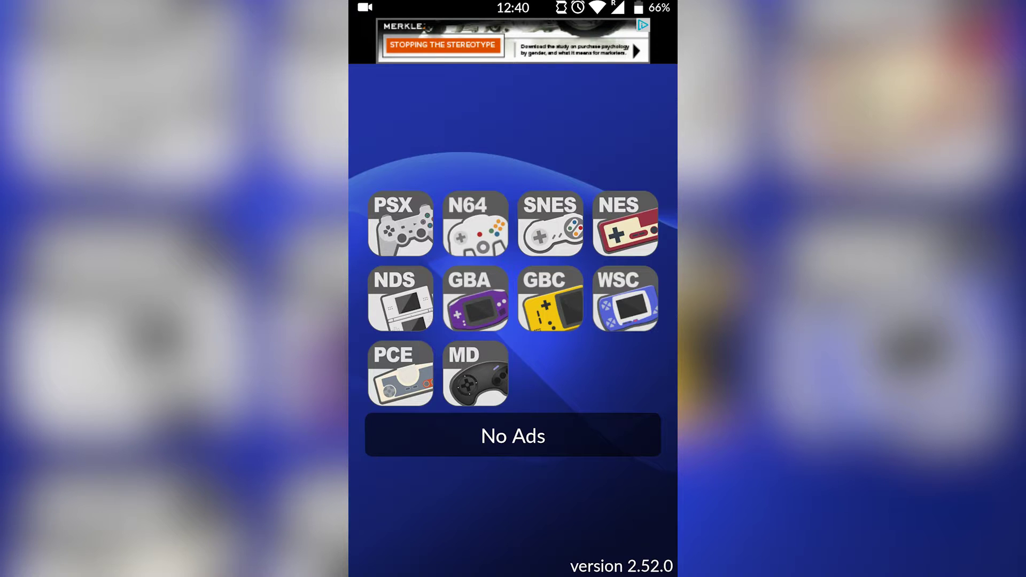
Step: Scan the WonderSwan Color list for game files, including internal storage
left_click(626, 300)
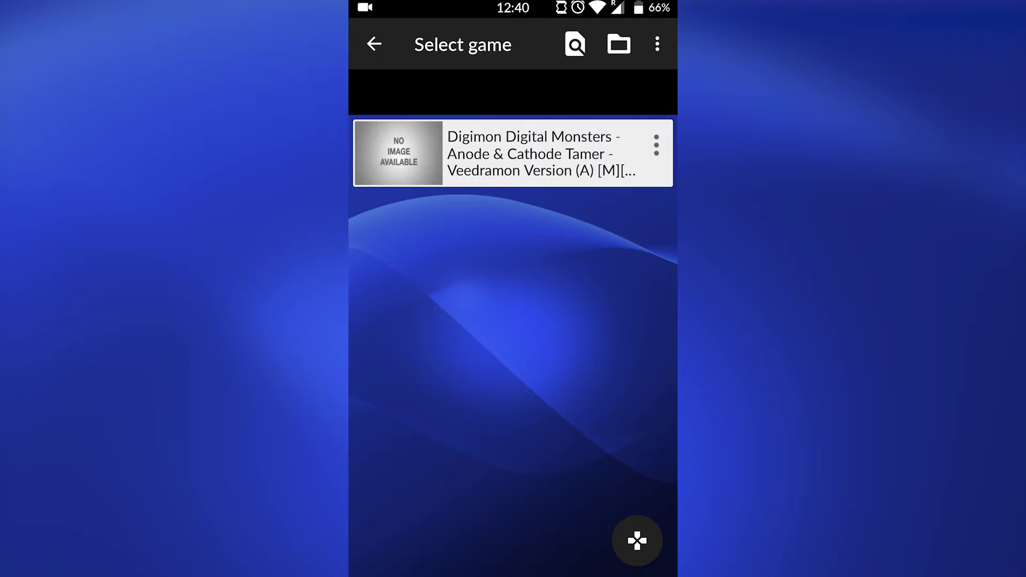
left_click(575, 45)
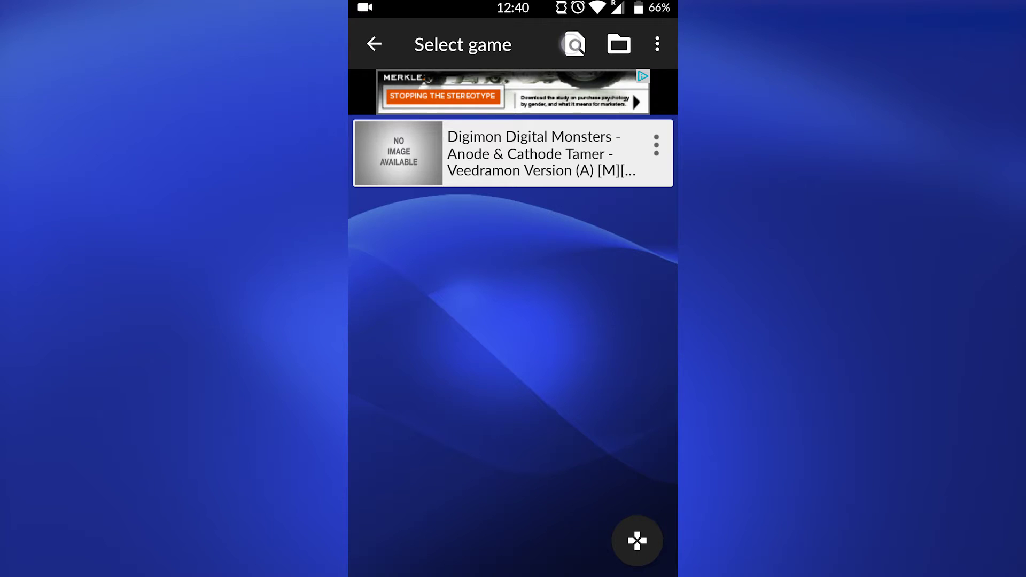
left_click(404, 321)
left_click(614, 368)
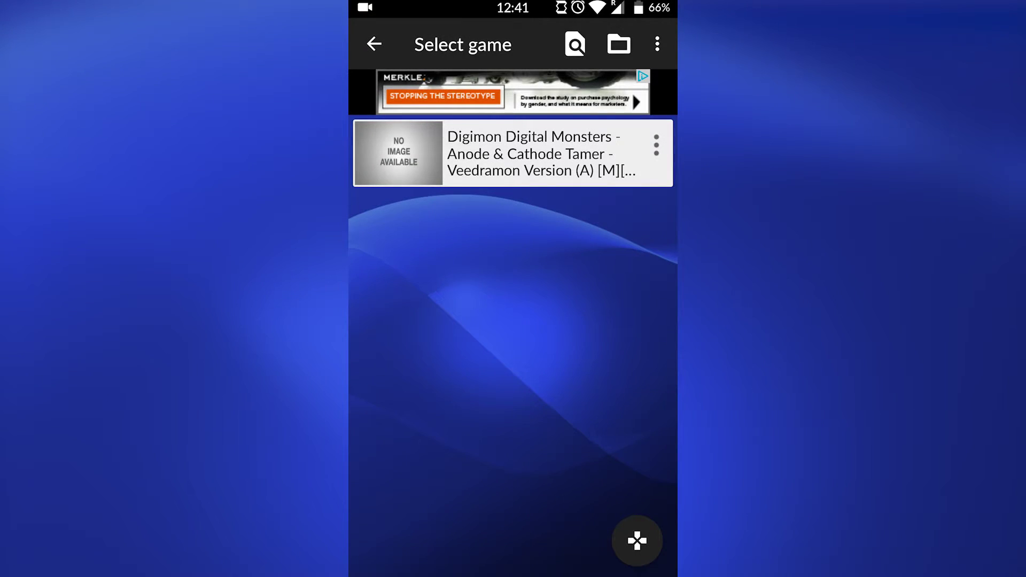
Step: Select the Digimon Digital Monsters entry to show its Start game menu
left_click(499, 152)
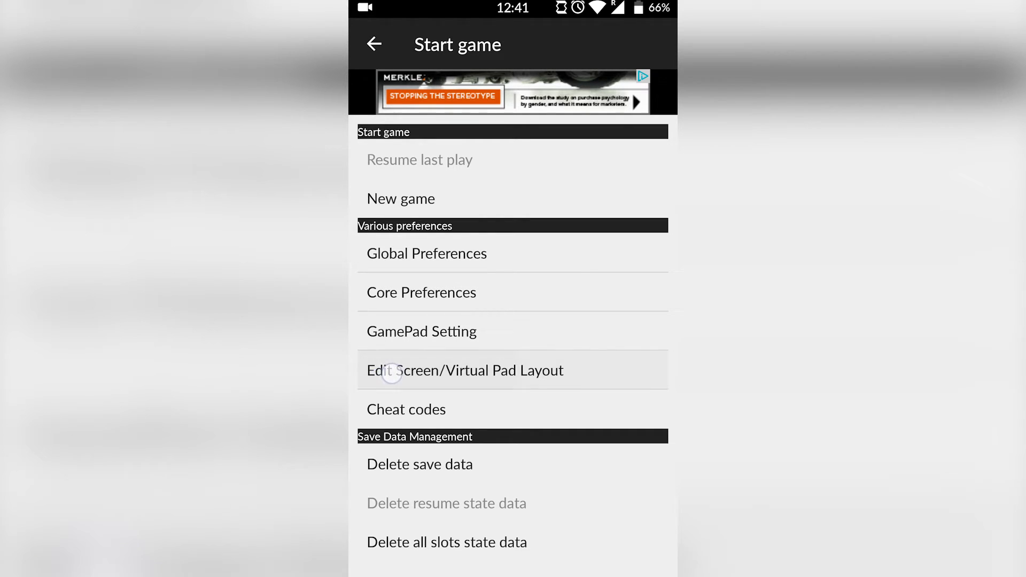
Step: Start a new Digimon game, pass the title screen, and pick a Tamer version
left_click(420, 202)
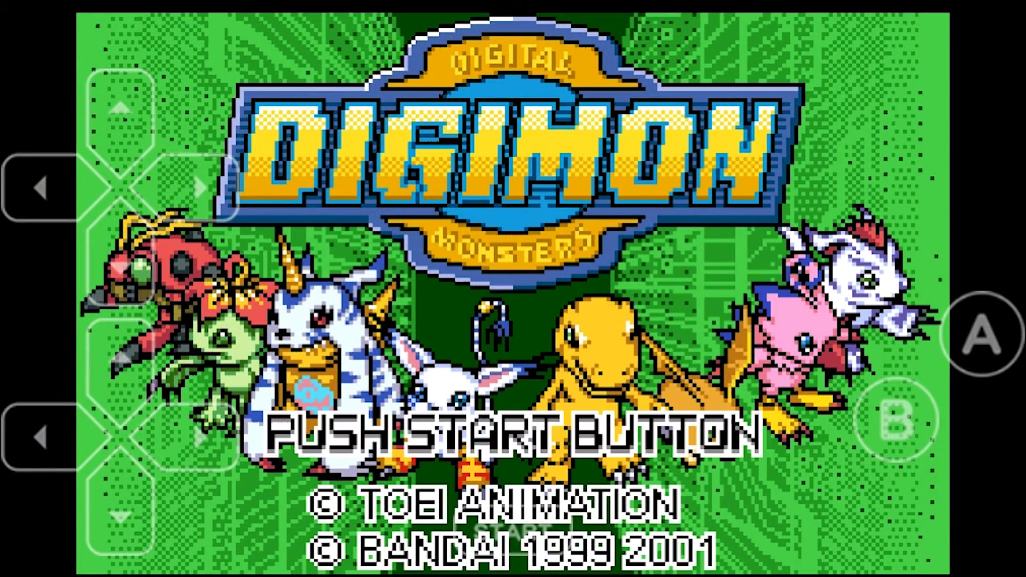
left_click(525, 541)
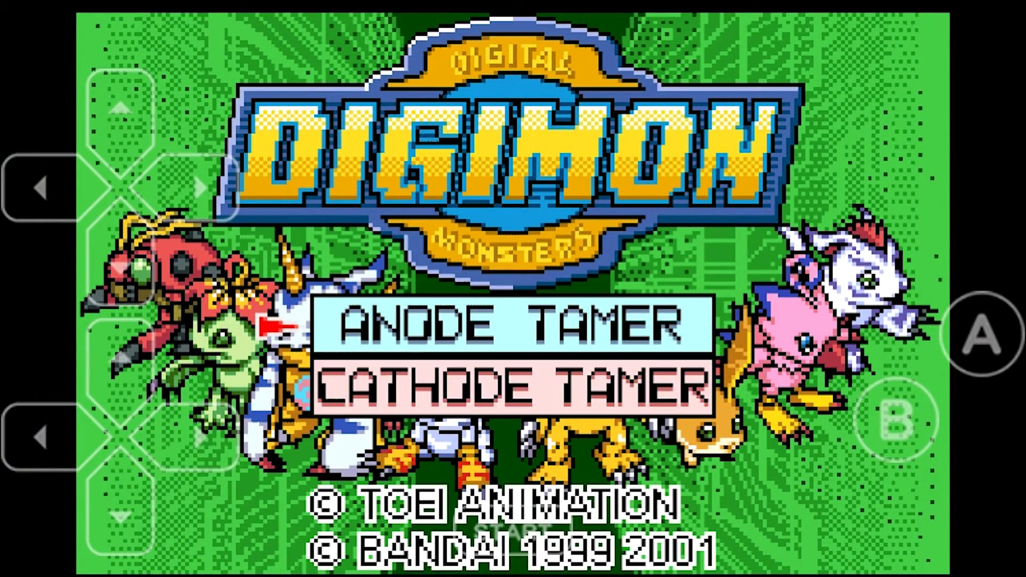
left_click(982, 332)
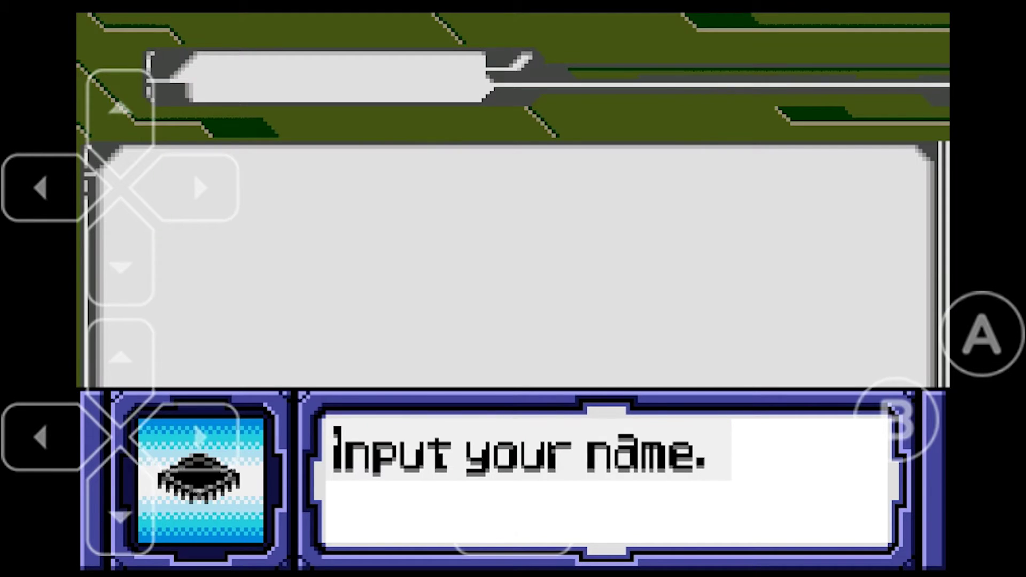